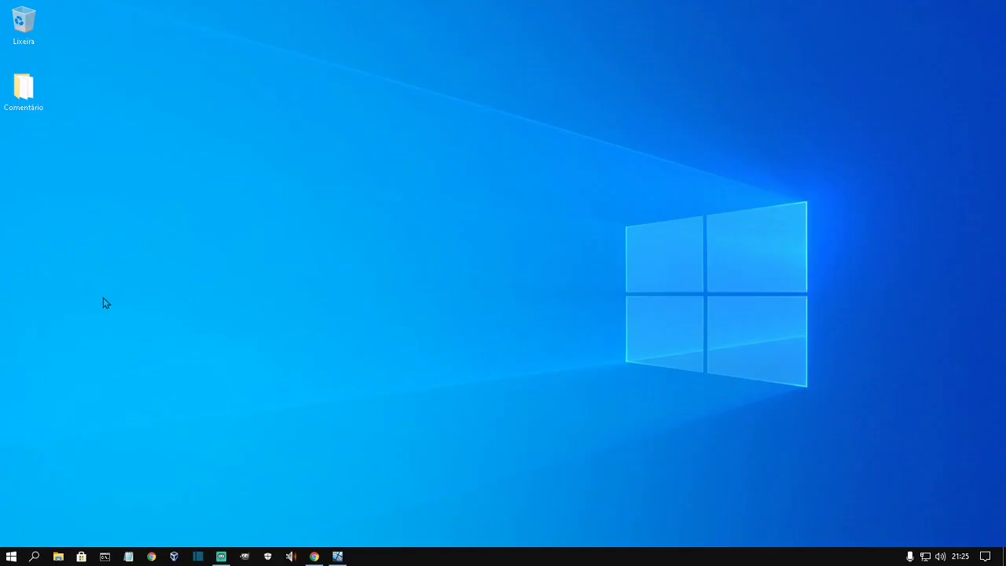
click(932, 6)
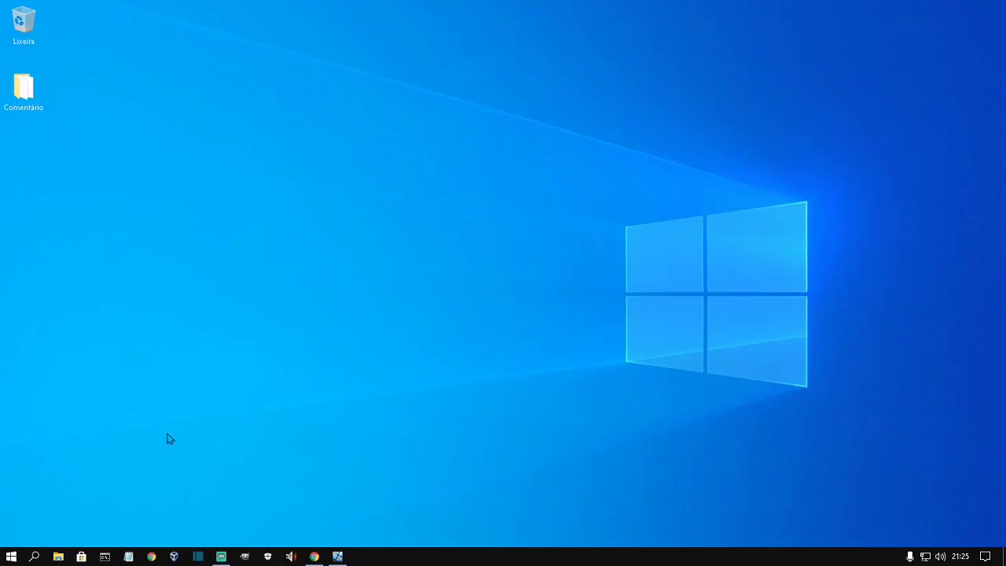
click(198, 556)
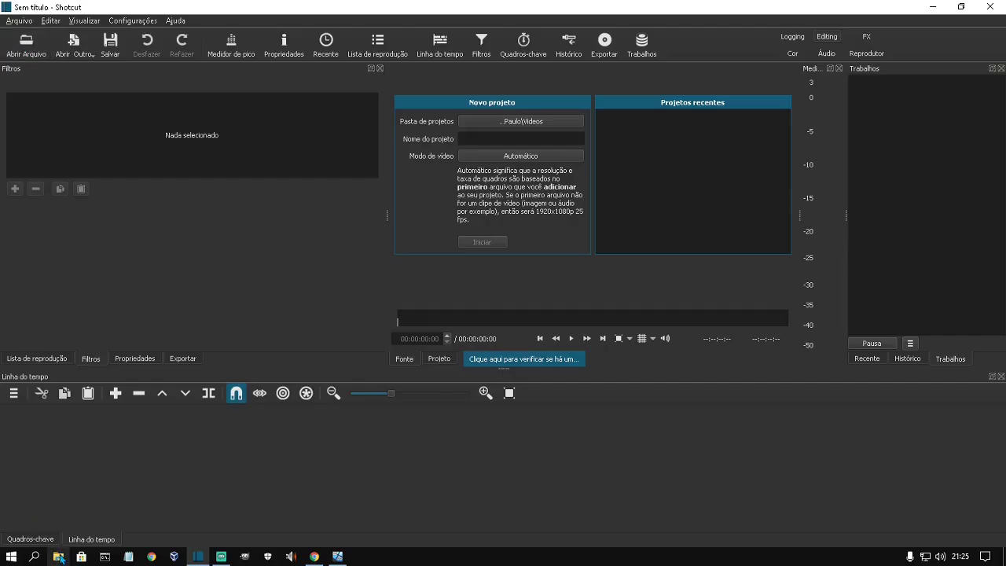
click(60, 556)
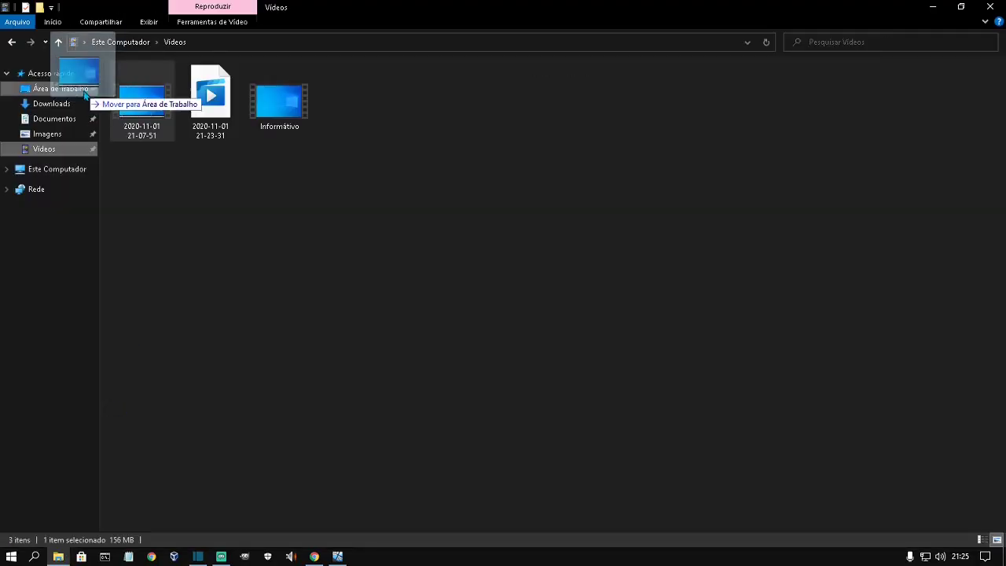
drag(74, 89, 55, 88)
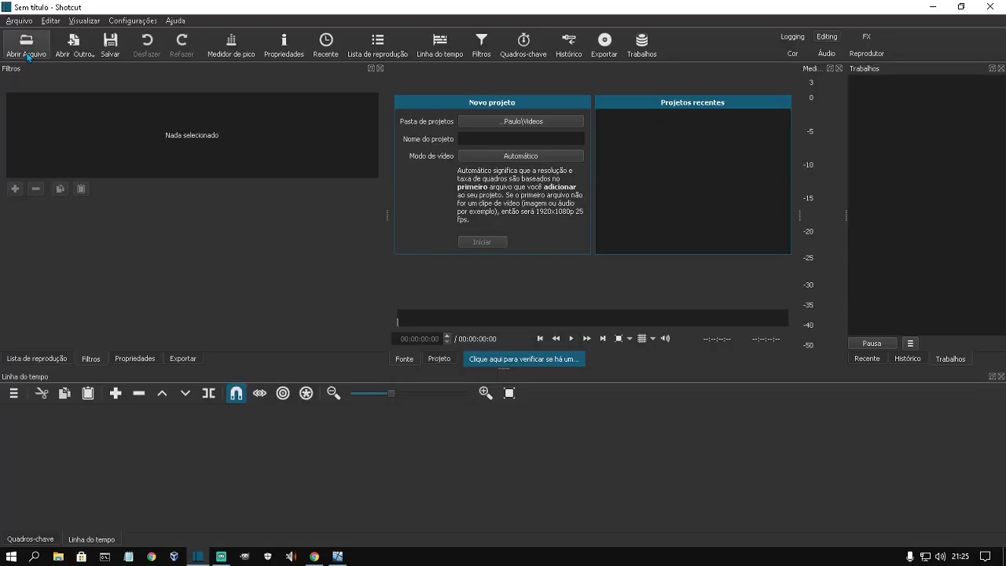
click(28, 47)
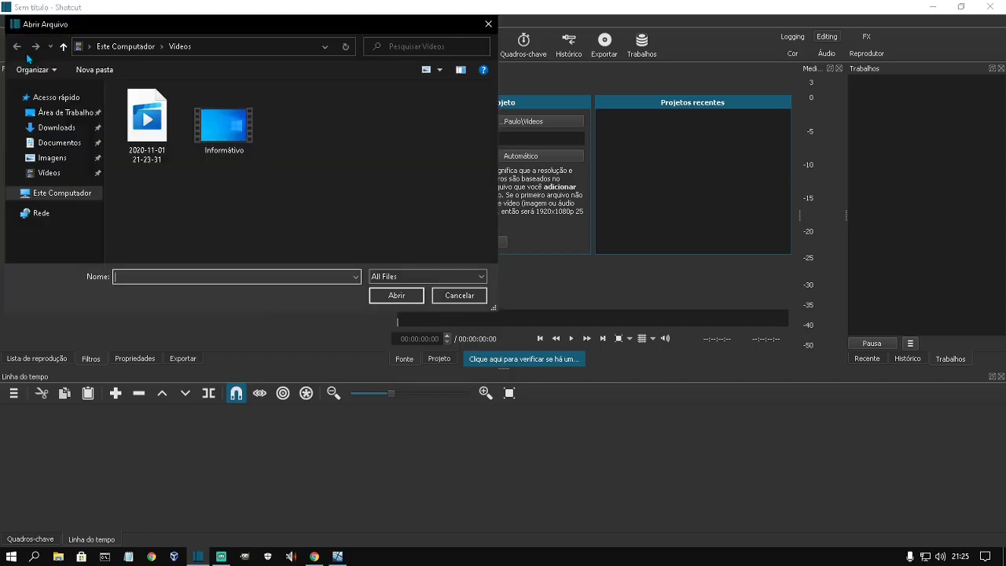
click(64, 112)
click(223, 126)
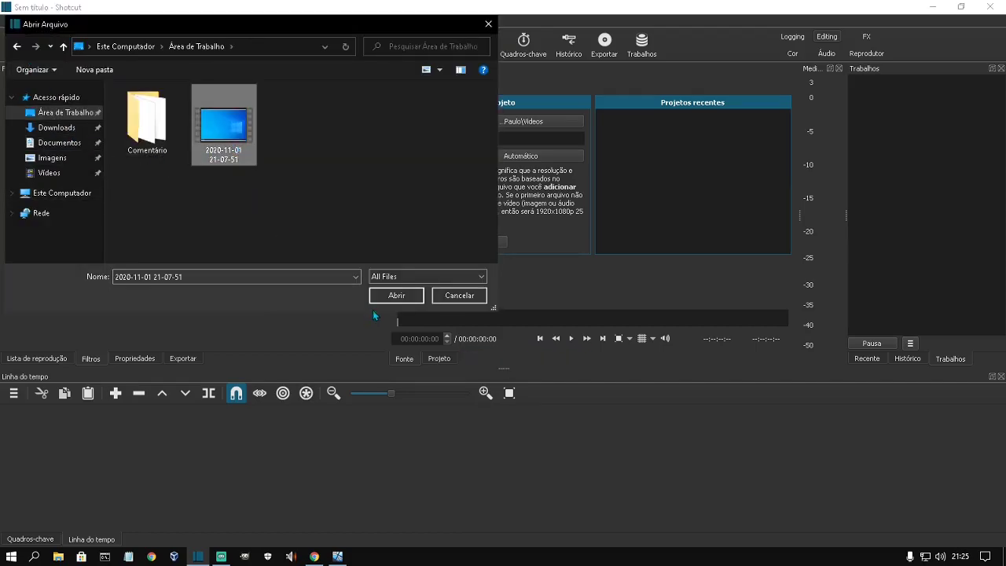
click(396, 295)
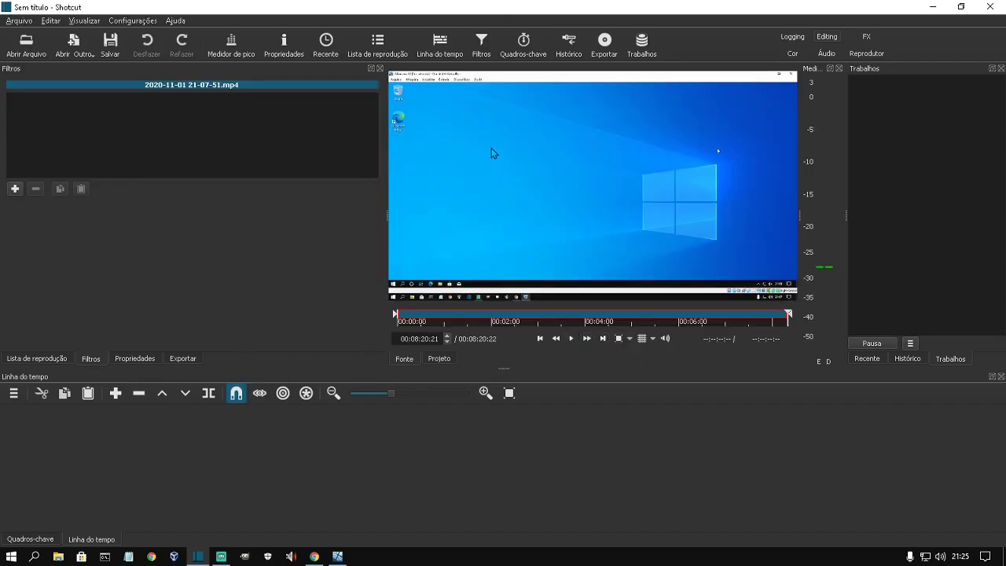
drag(496, 154, 265, 456)
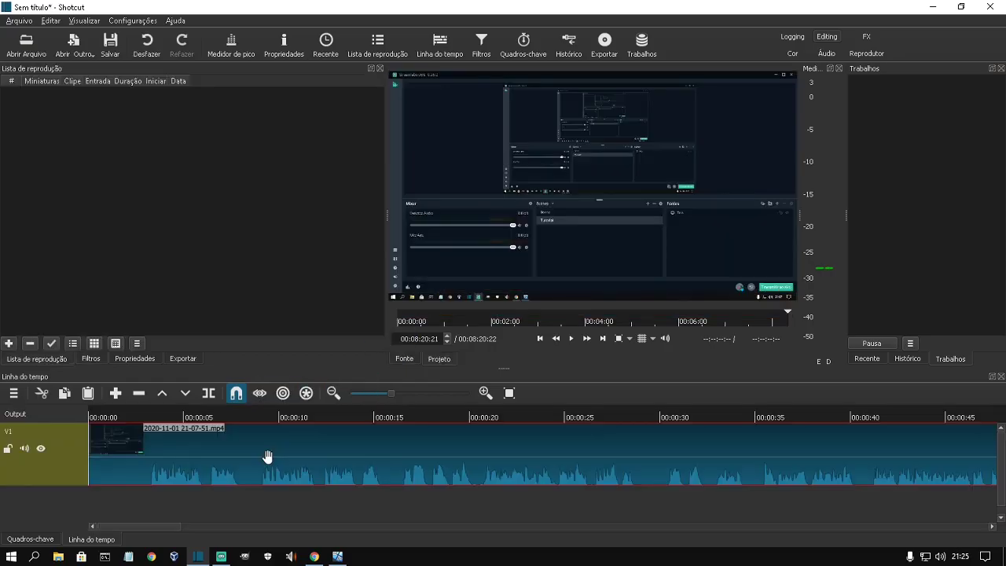
Split the timeline clip at 00:00:03:07, then undo and redo the cut
drag(91, 425, 149, 415)
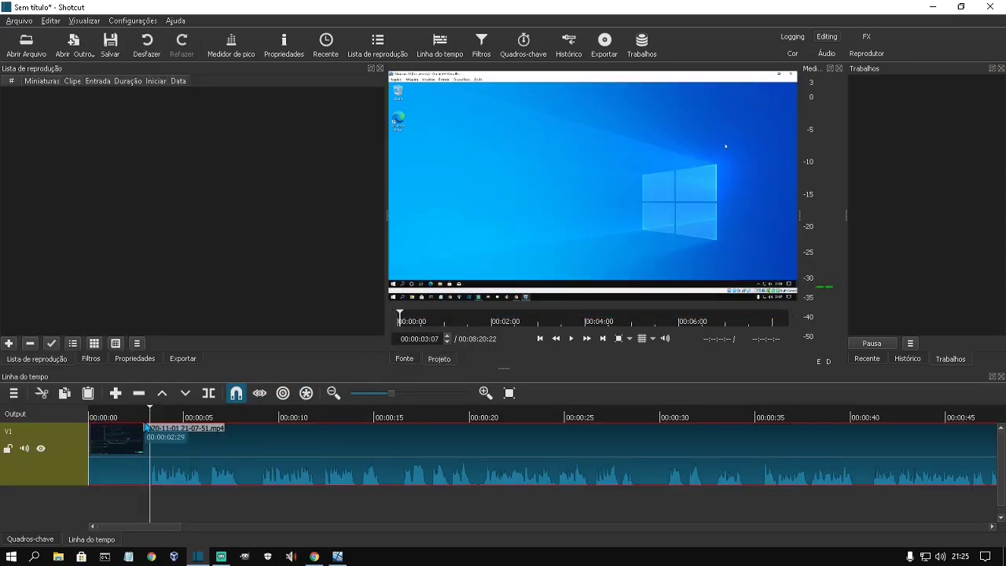
click(209, 393)
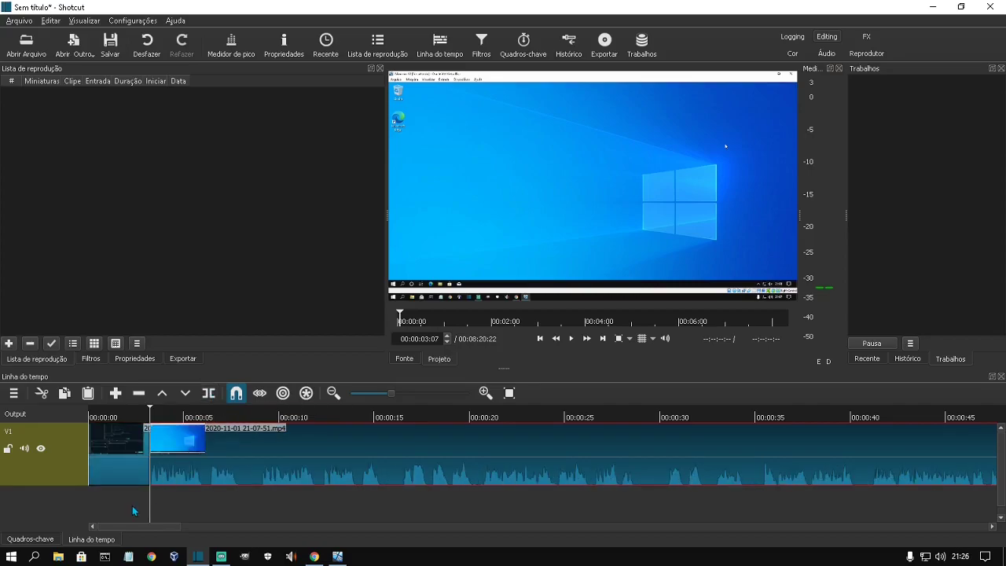
key(ctrl+z)
key(ctrl+shift+z)
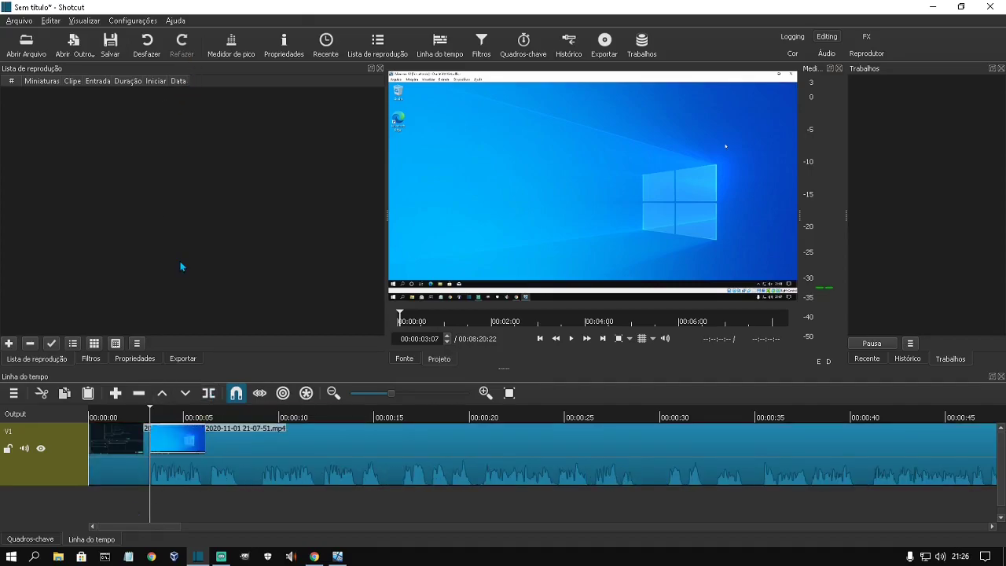
Delete the short opening segment, shift the remaining clip to the timeline's beginning and return the playhead to the start
click(118, 479)
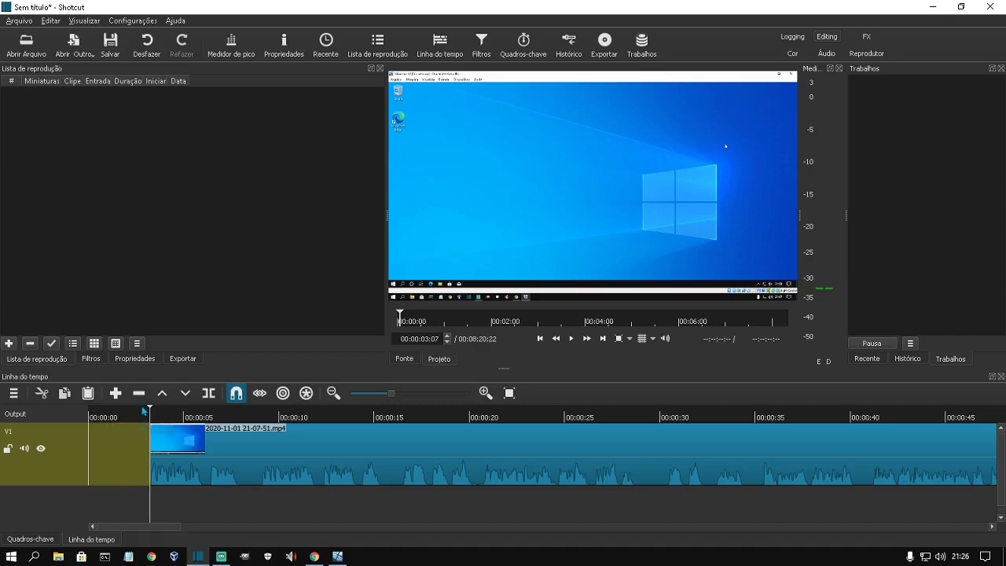
drag(175, 451, 111, 459)
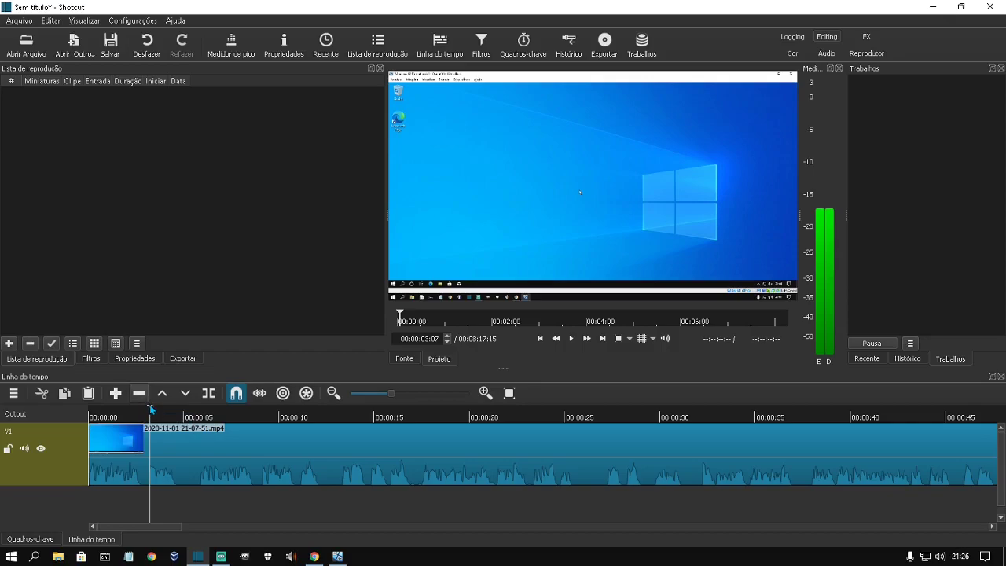
click(91, 412)
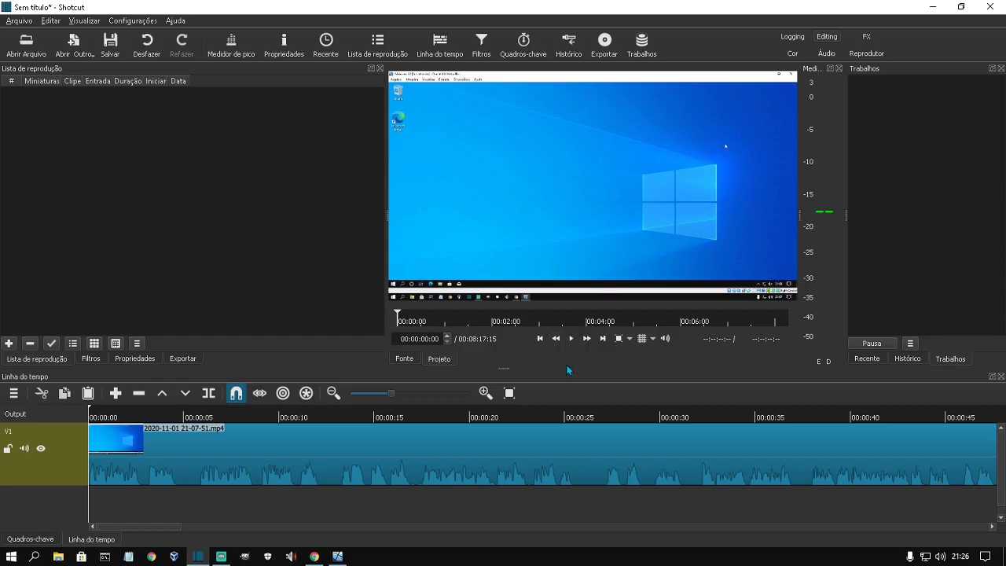
Add the Size, Position & Rotate video filter to the timeline clip
click(91, 359)
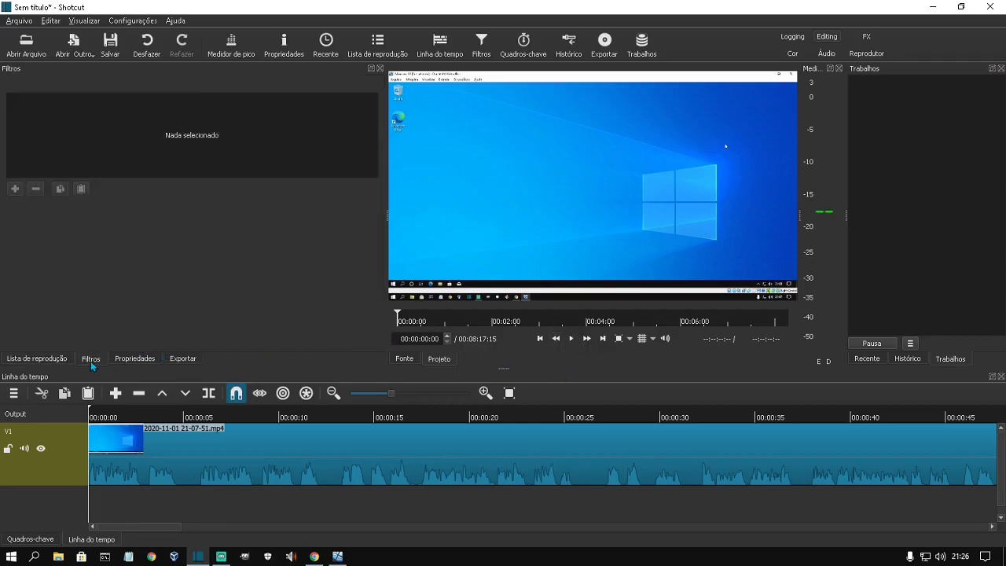
click(199, 452)
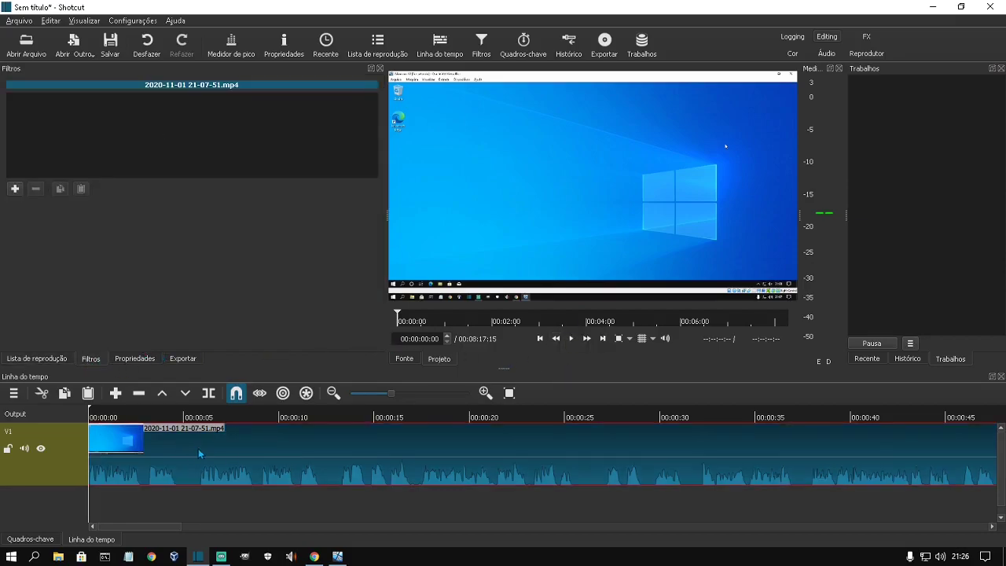
click(15, 190)
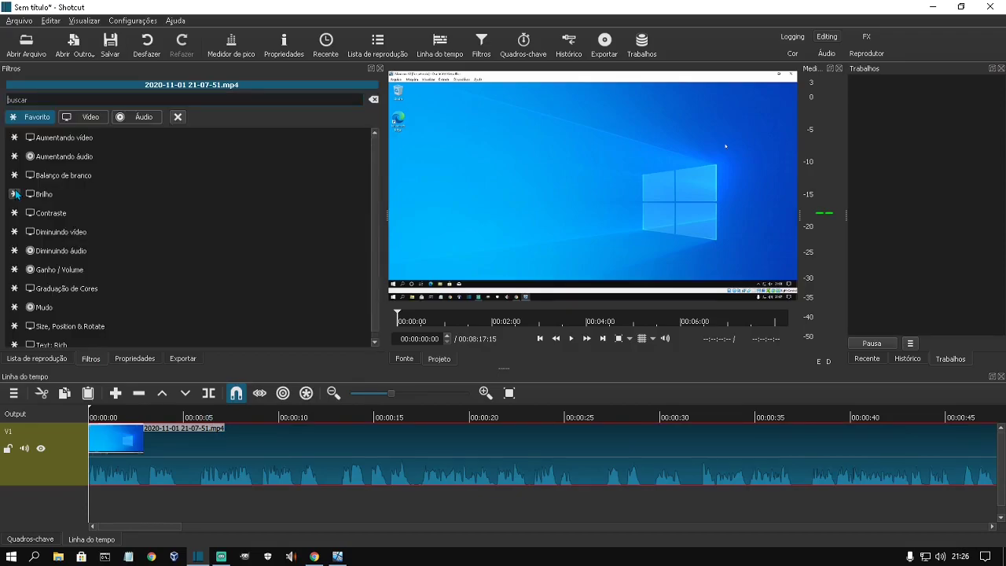
click(80, 120)
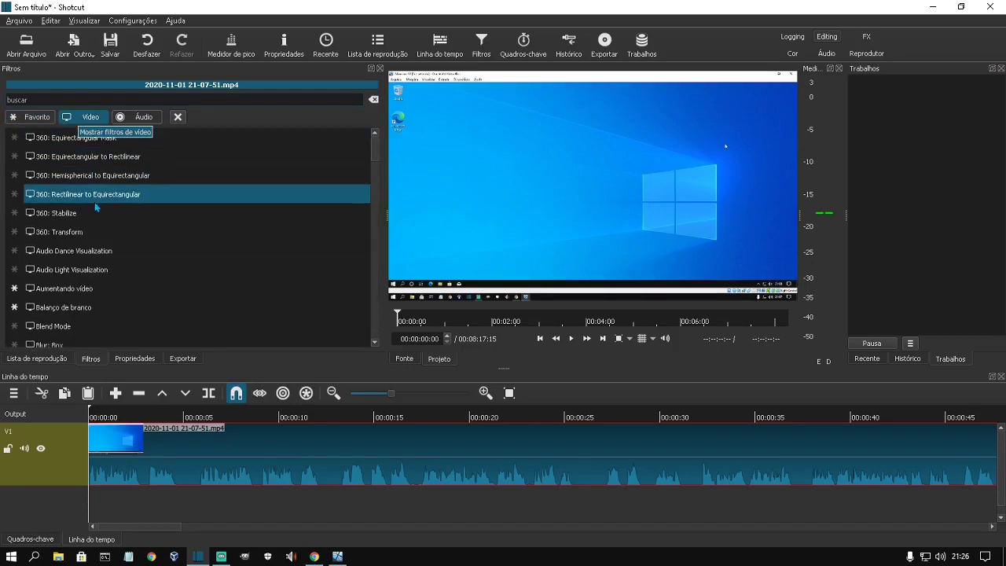
scroll(94, 202, down, 5)
scroll(94, 212, down, 15)
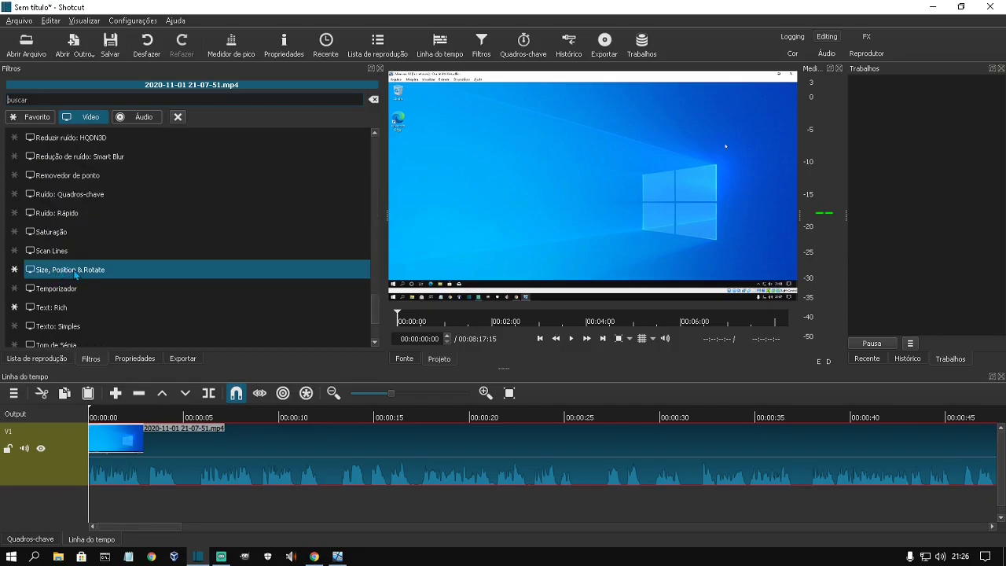
click(75, 271)
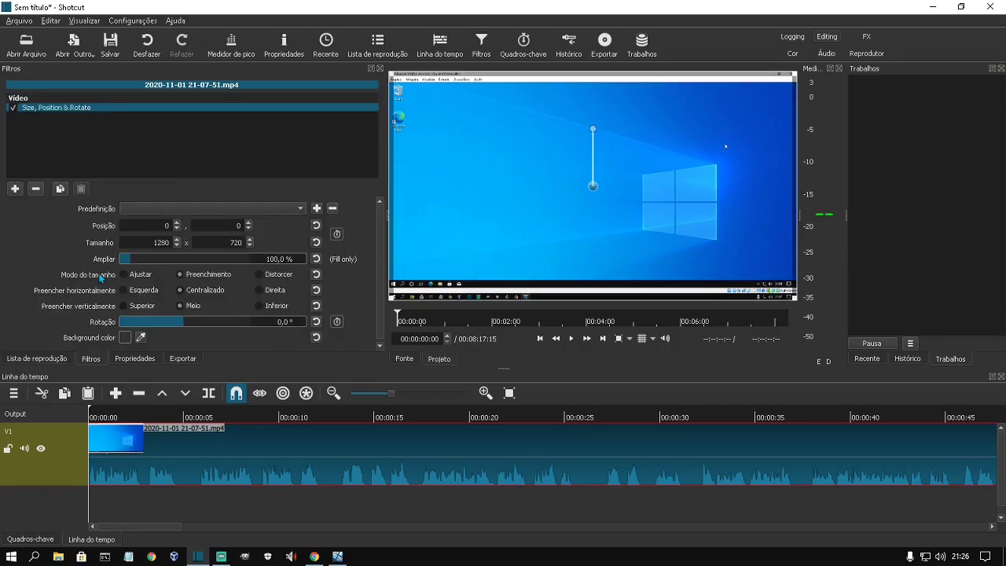
Set the filter's size mode to Distorcer, stretch the picture to 1280 x 813 at position 0, -41, and briefly preview it
click(276, 277)
drag(389, 299, 388, 312)
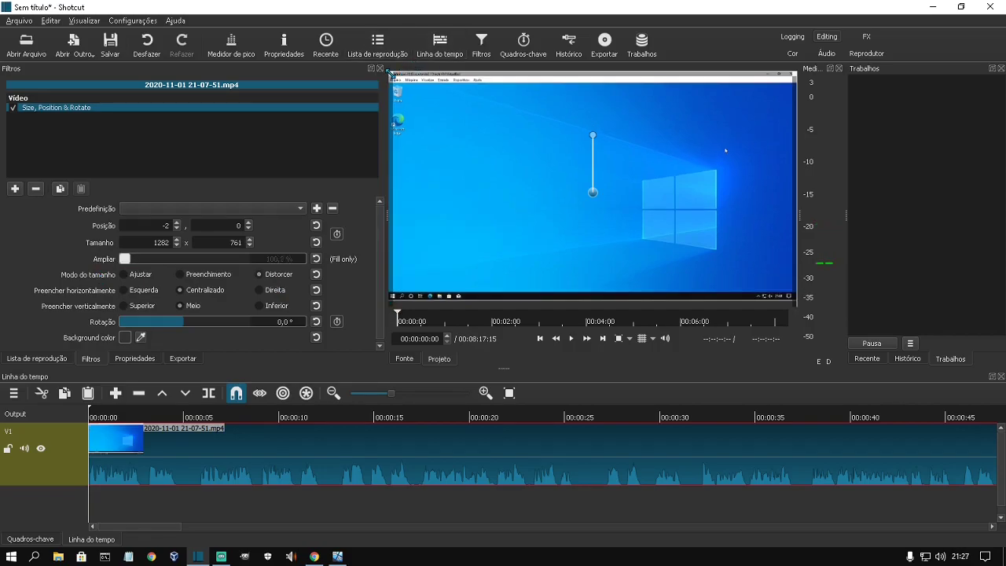
drag(396, 77, 388, 59)
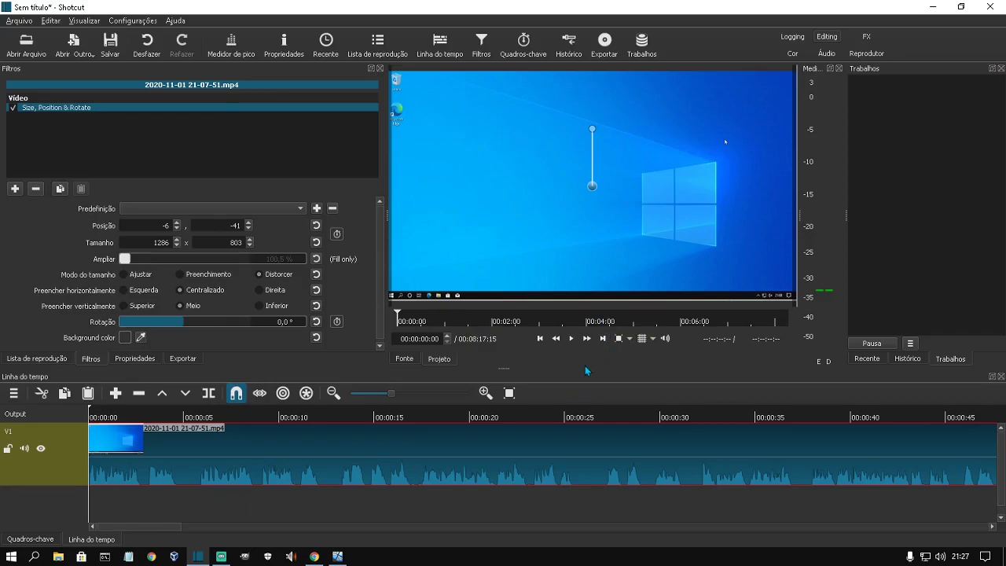
drag(585, 366, 582, 448)
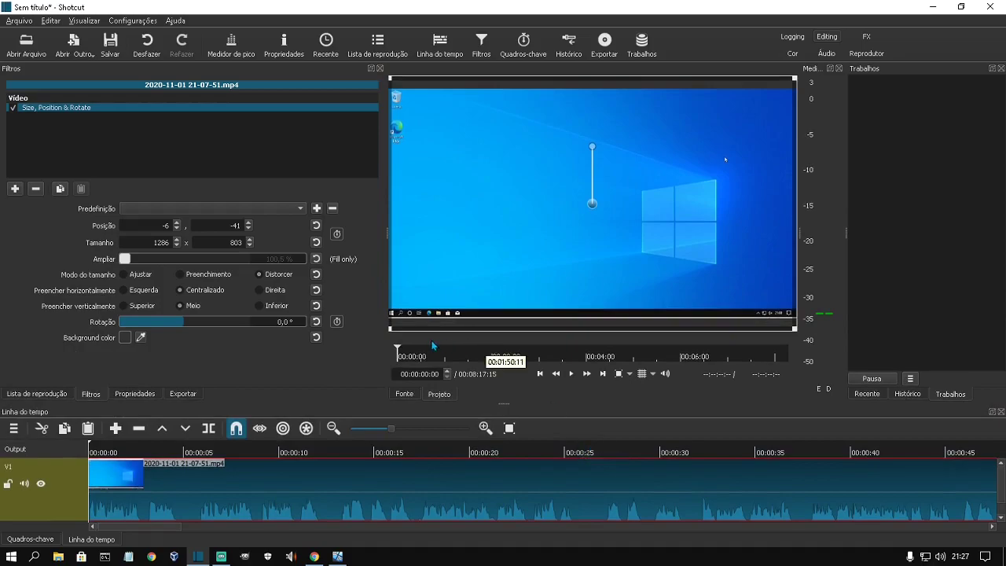
drag(392, 333, 394, 344)
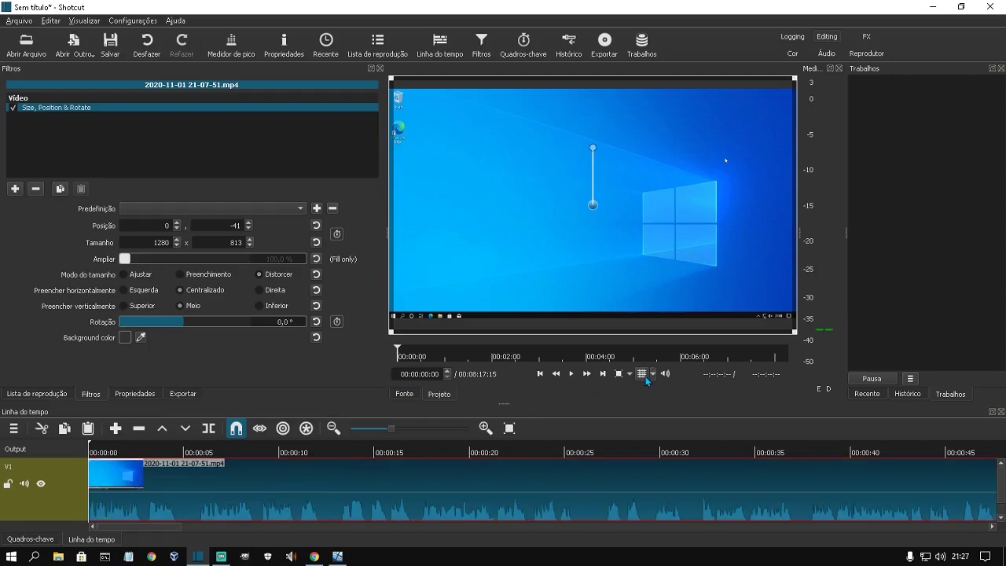
click(573, 379)
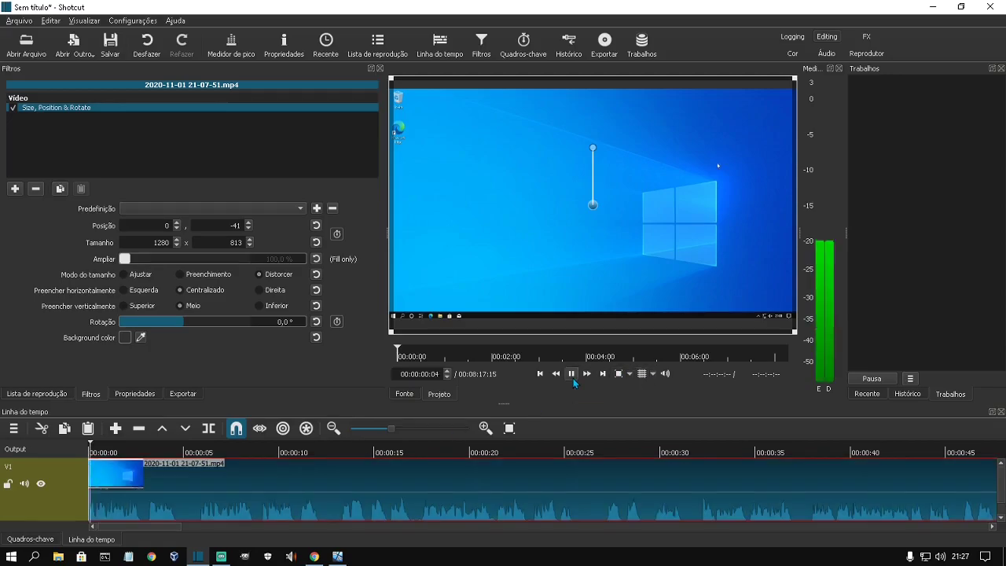
click(573, 379)
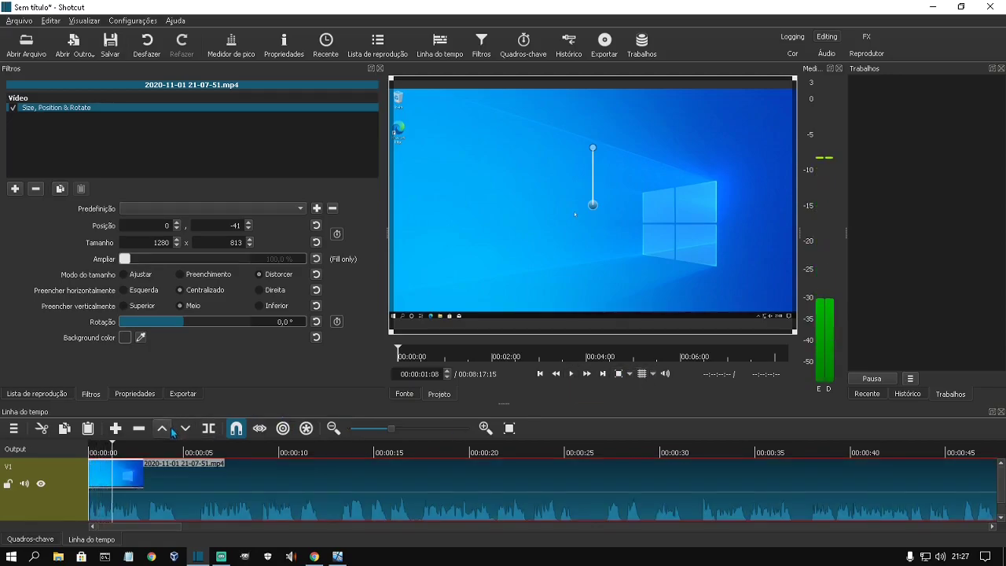
Split the clip at 00:00:04:17 and delete everything after the cut
drag(112, 445, 175, 459)
key(s)
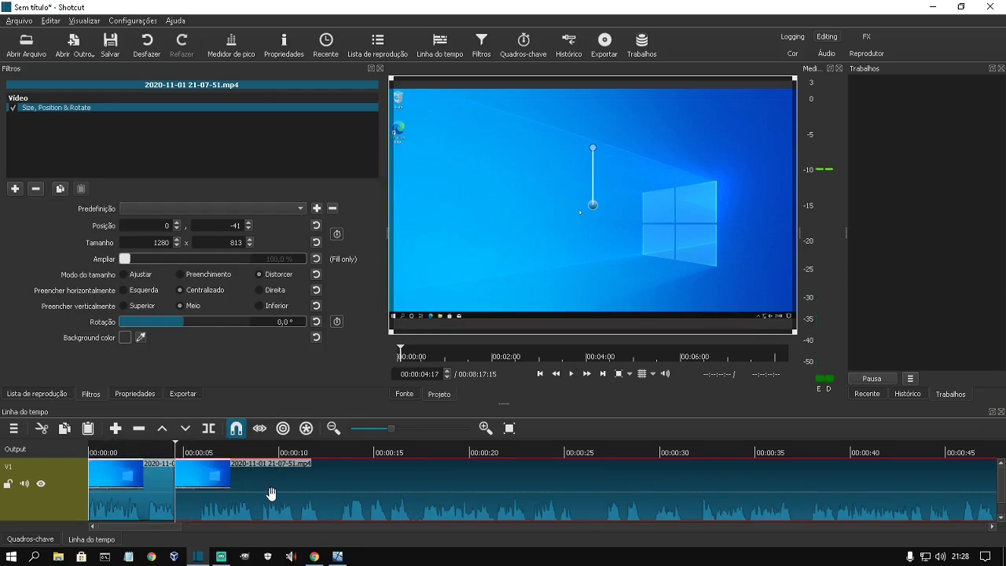
key(Delete)
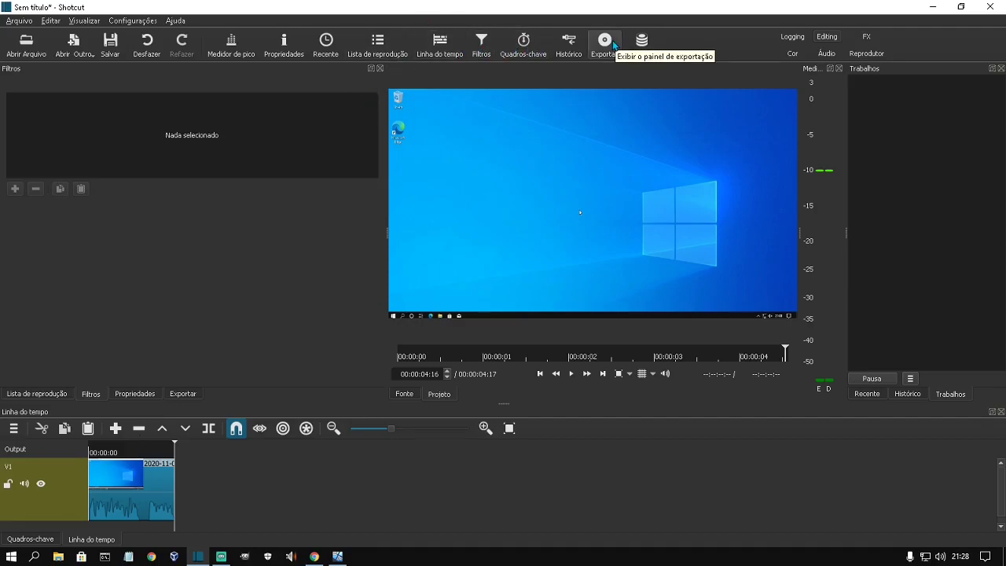
Review the advanced export settings and frame rate options, and export the timeline to the Área de Trabalho as an mp4 named TecnologiaMundo
click(192, 394)
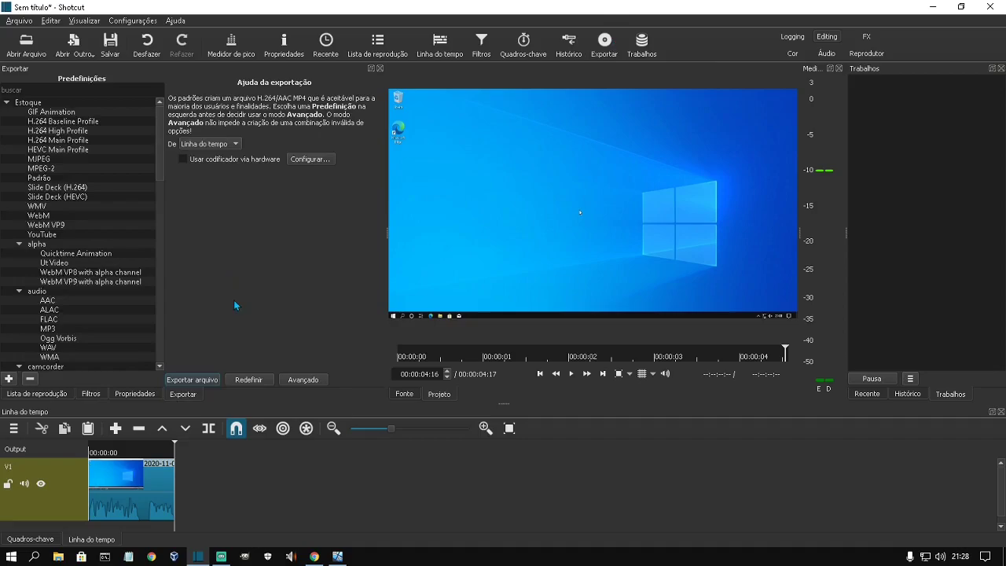
click(319, 381)
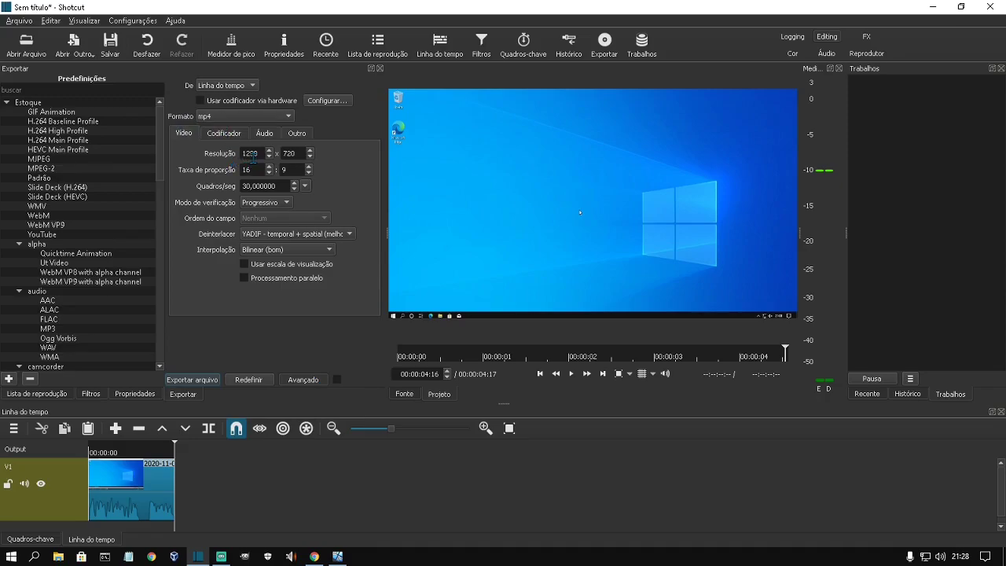
click(306, 185)
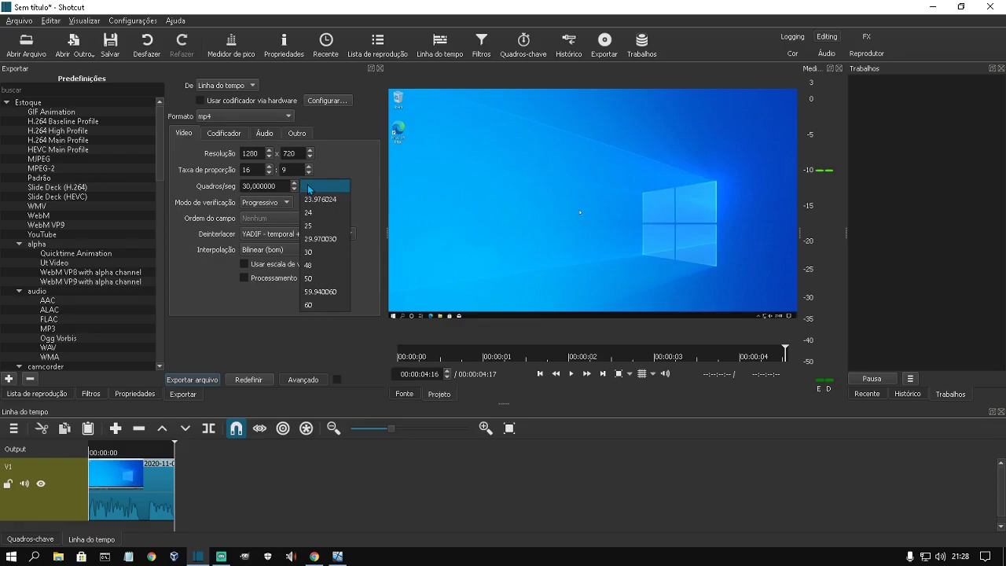
click(309, 189)
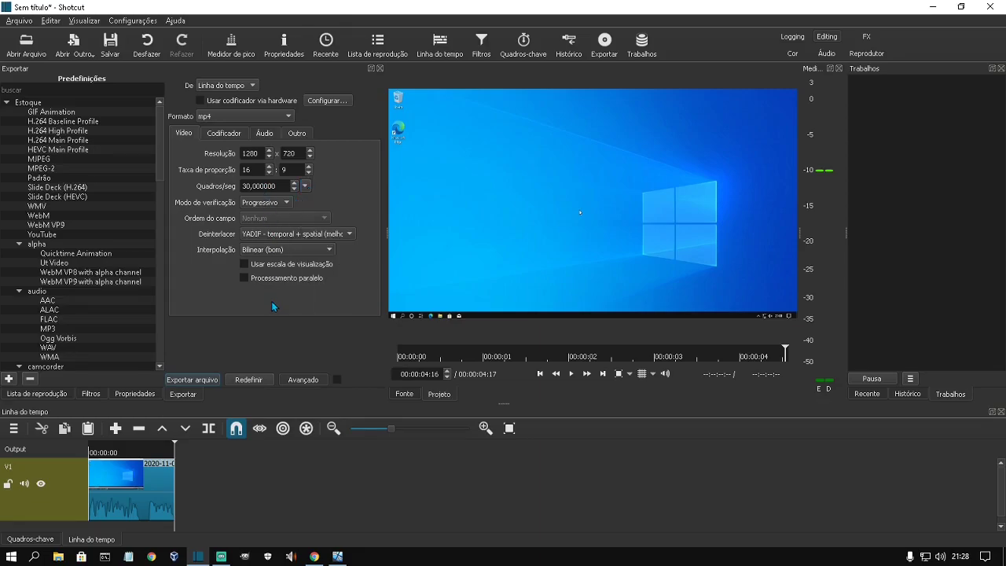
click(204, 382)
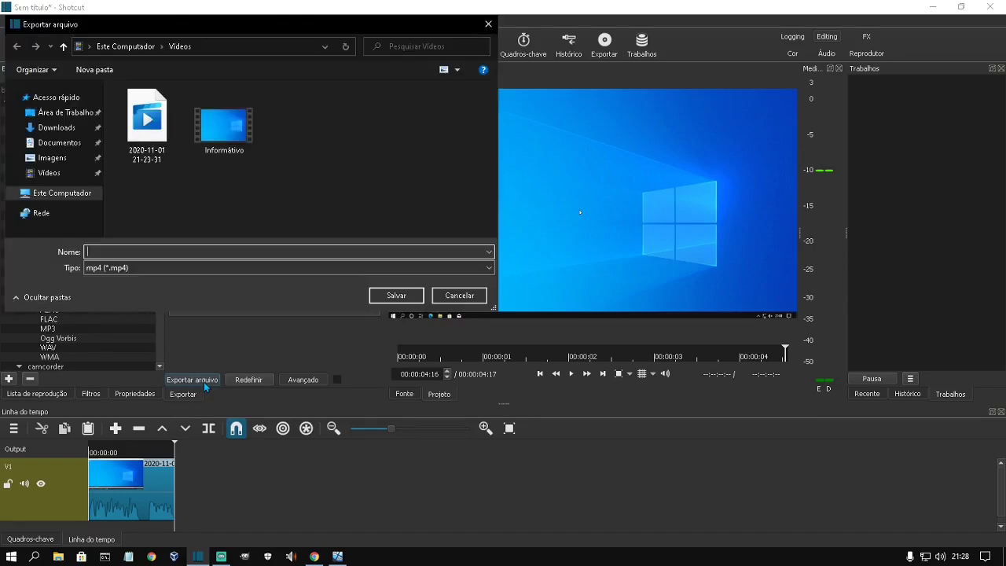
click(75, 119)
click(130, 253)
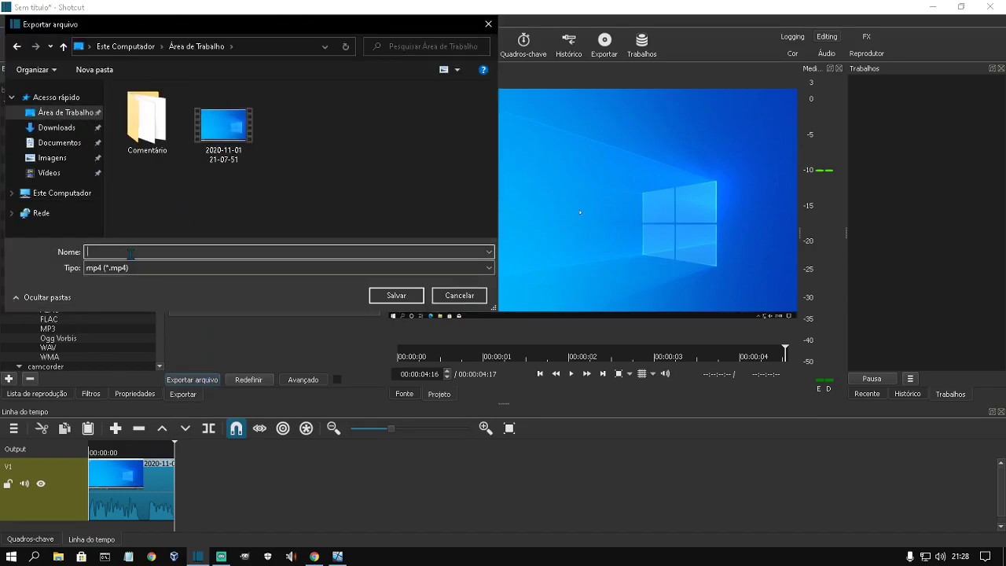
text(TecnologiaMundo)
key(Return)
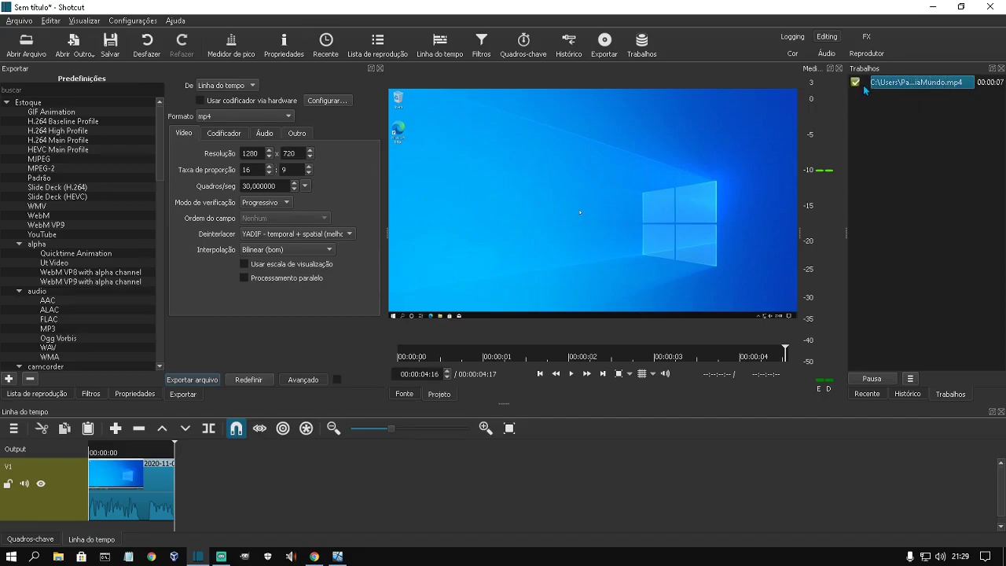
Move the exported TecnologiaMundo video to an empty desktop area, play it in a maximized player, and close the player
click(933, 6)
drag(23, 222, 312, 172)
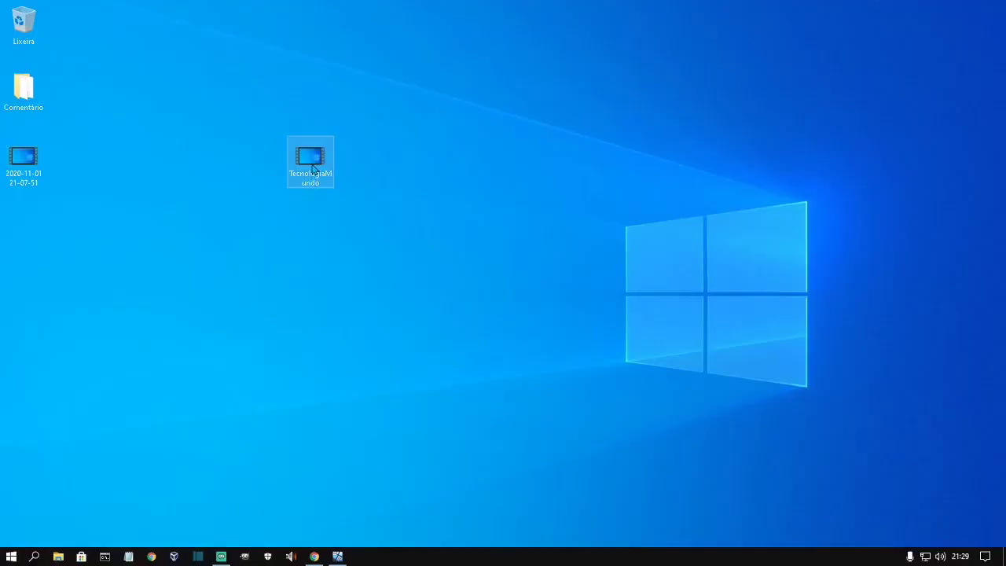
mouse_move(312, 169)
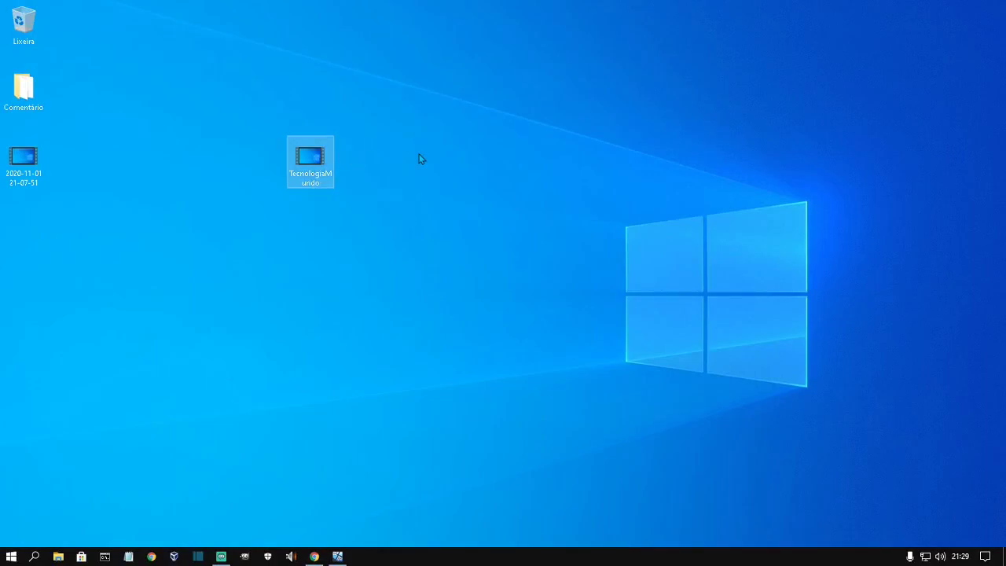
double_click(311, 162)
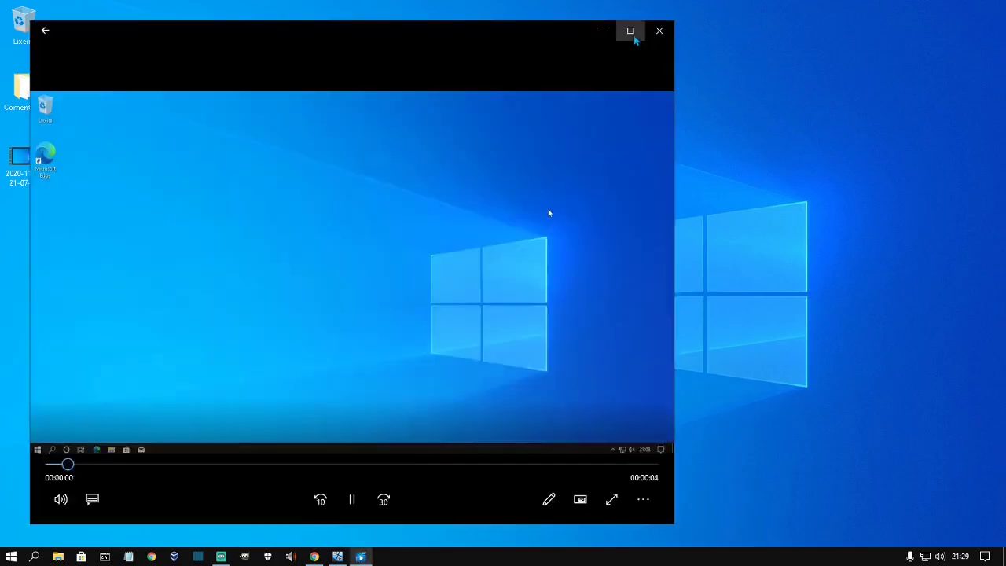
click(631, 29)
click(503, 531)
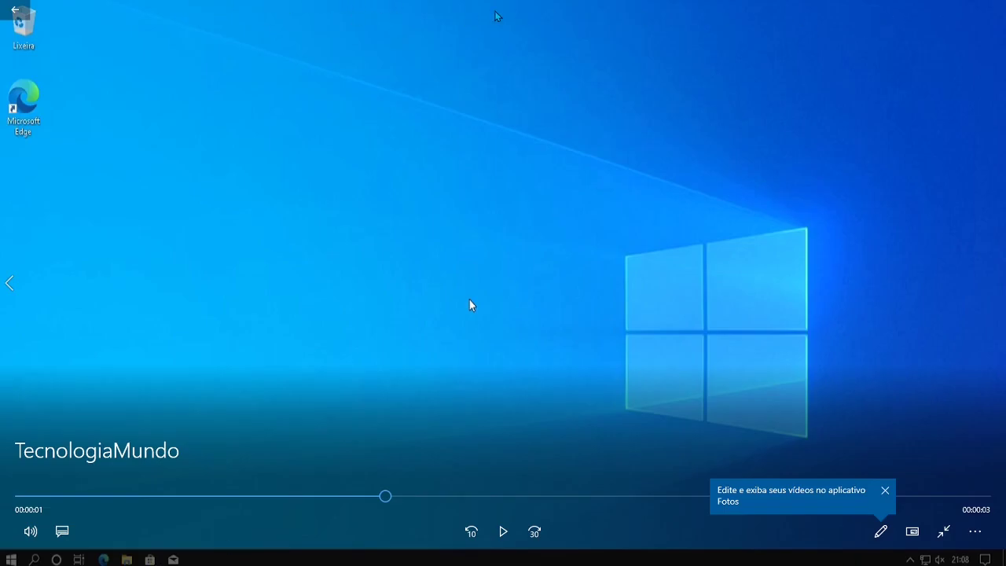
click(885, 491)
click(991, 10)
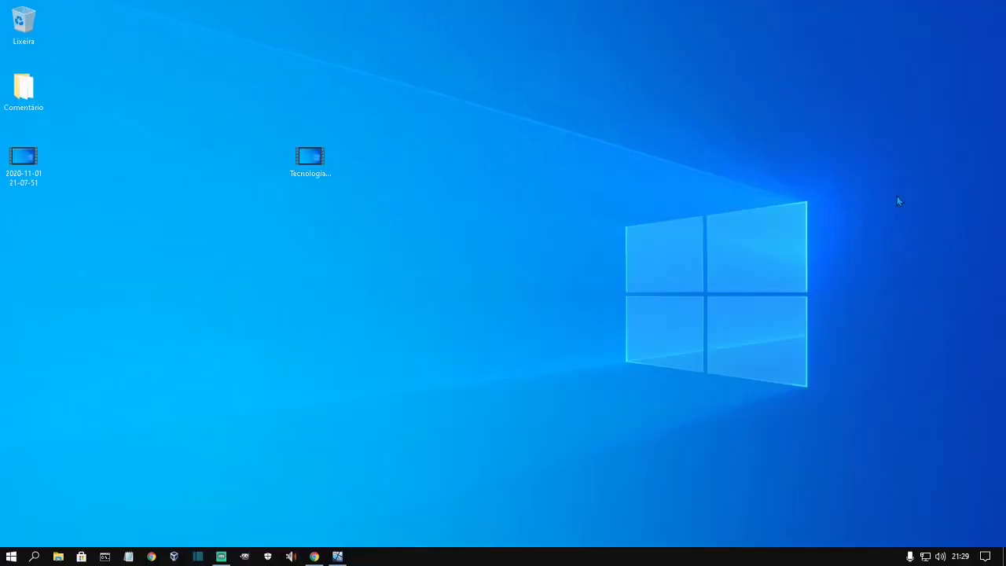